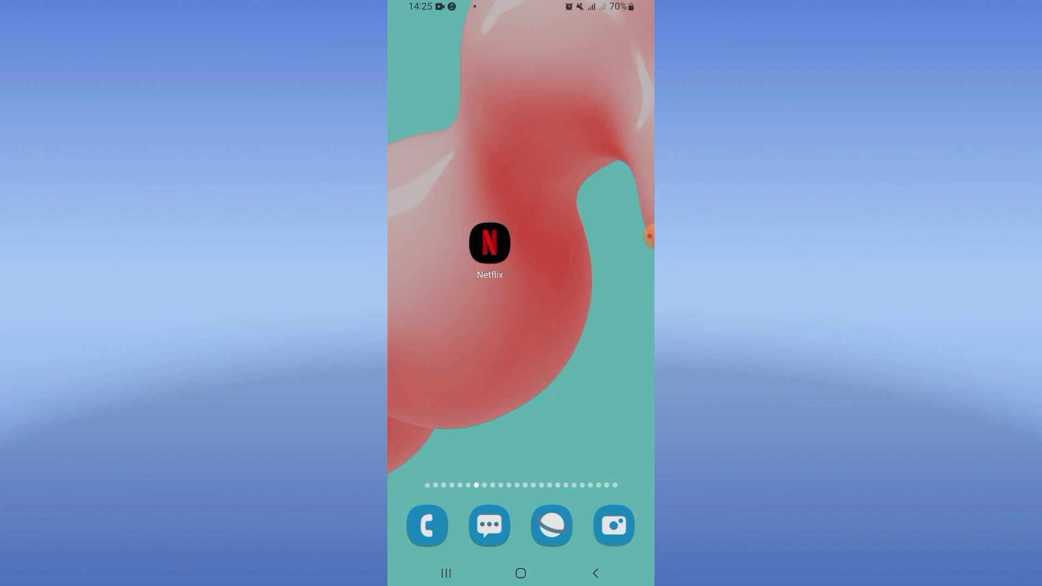
- Open the app drawer from the home screen to reach Settings
drag(521, 407, 521, 162)
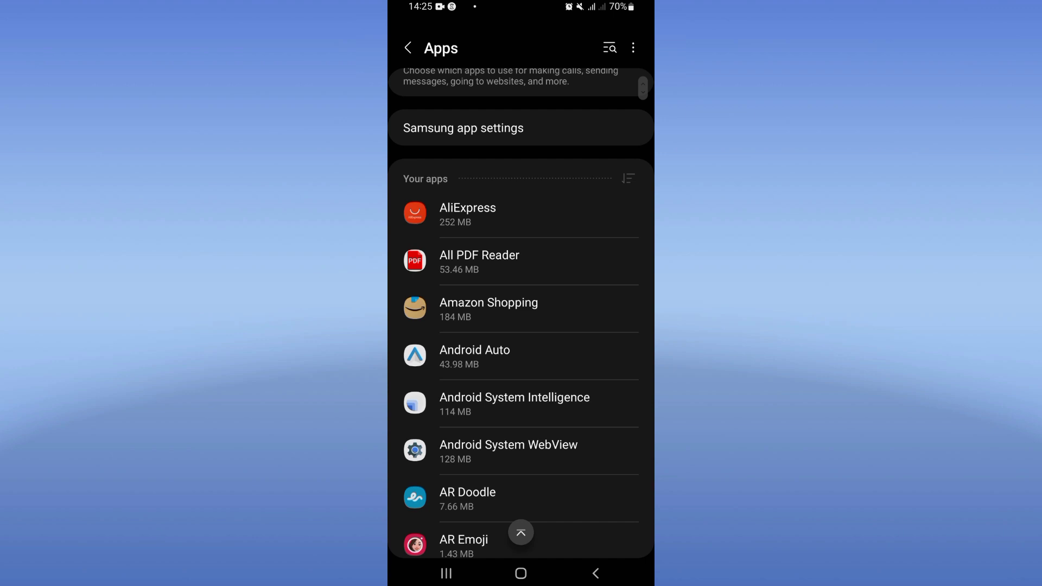
scroll(522, 314, up, 1)
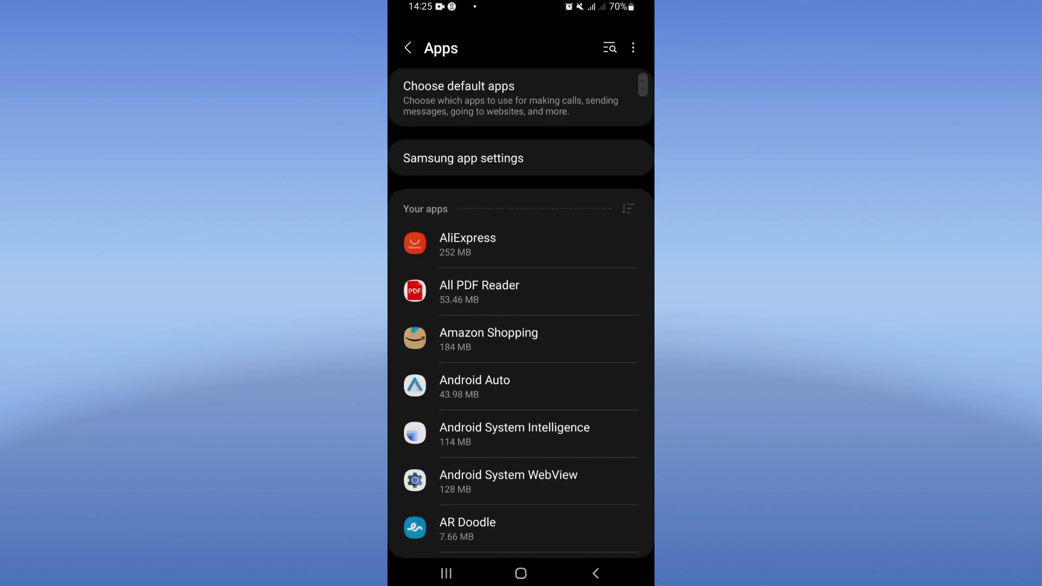
- Search the installed apps list for 'netf' to find Netflix
click(609, 47)
text(netf)
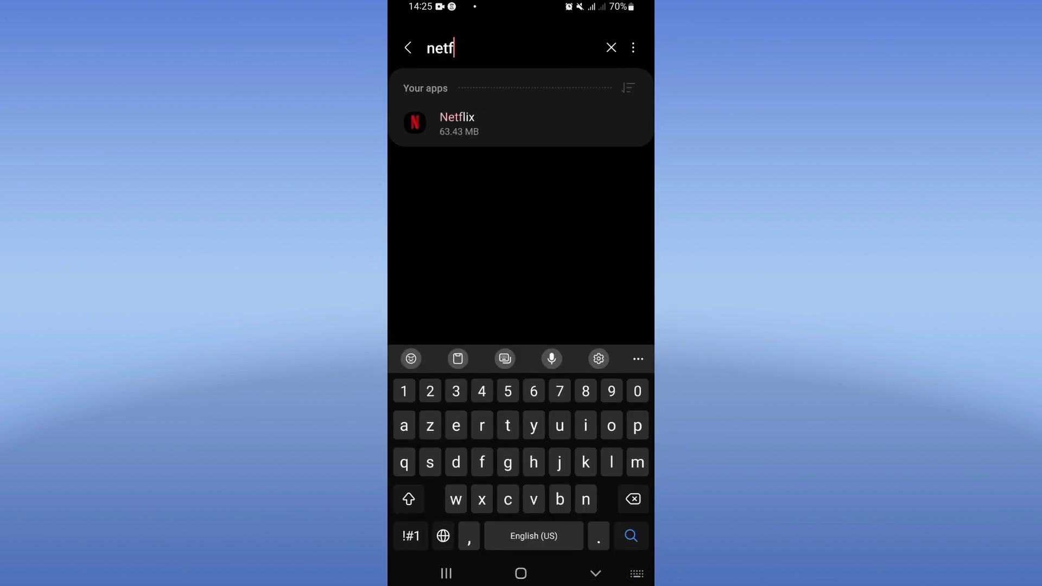
- Clear Netflix's cached data from its Storage page
click(489, 122)
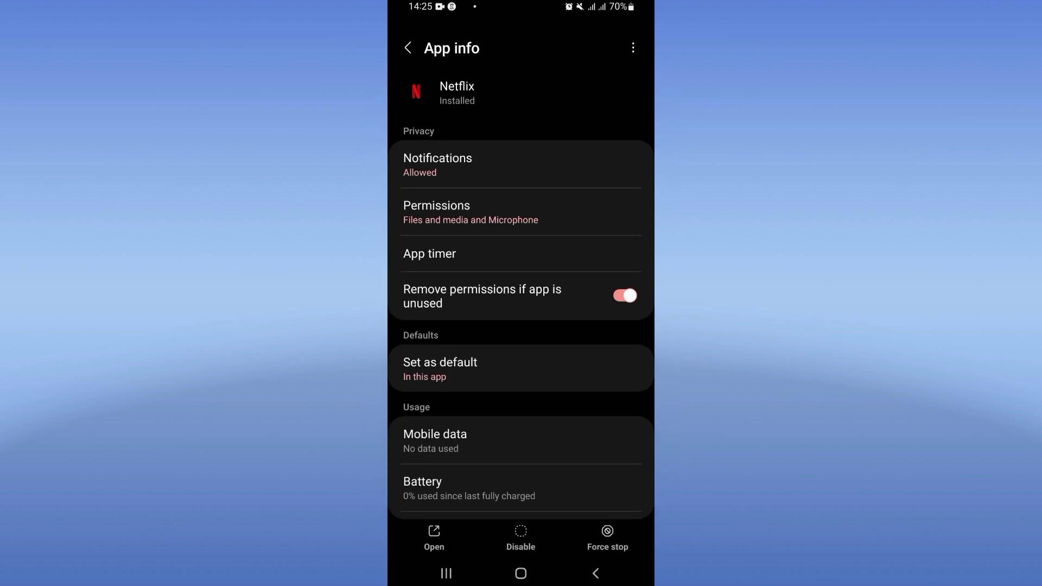
scroll(521, 326, down, 4)
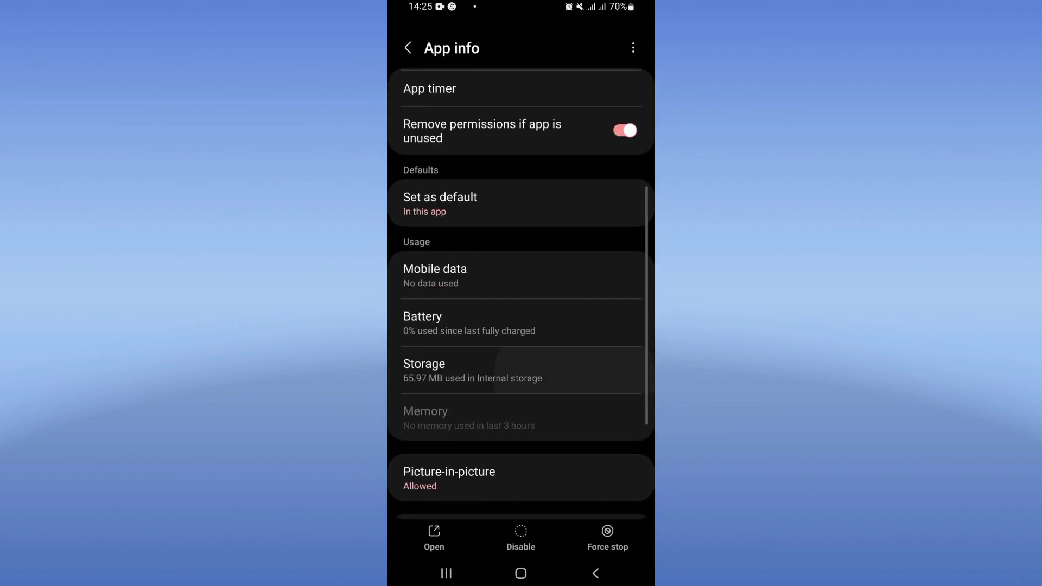
click(529, 370)
click(585, 540)
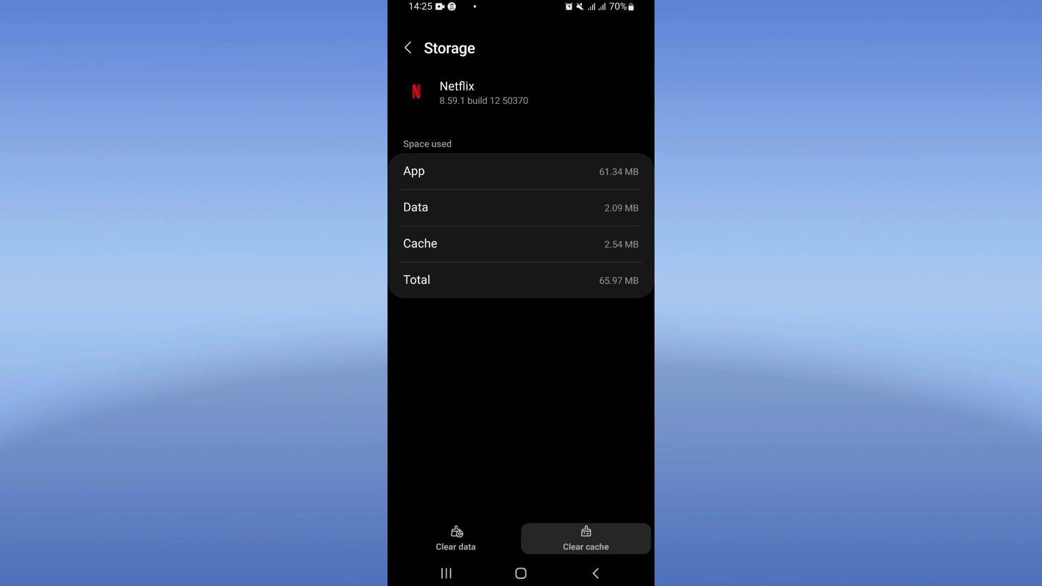
- Back on App info, force-stop Netflix and confirm with OK
click(595, 574)
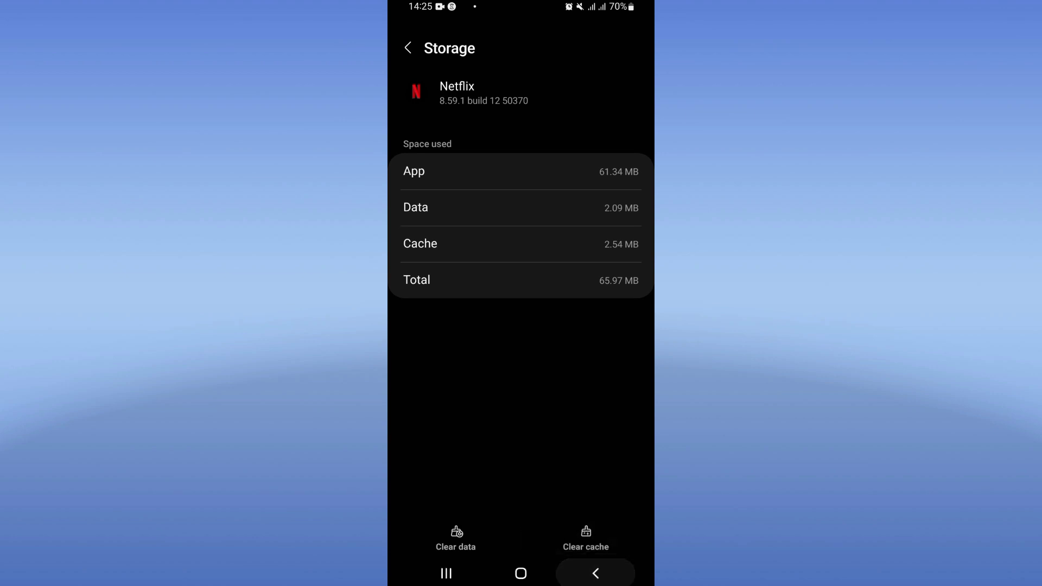
click(607, 537)
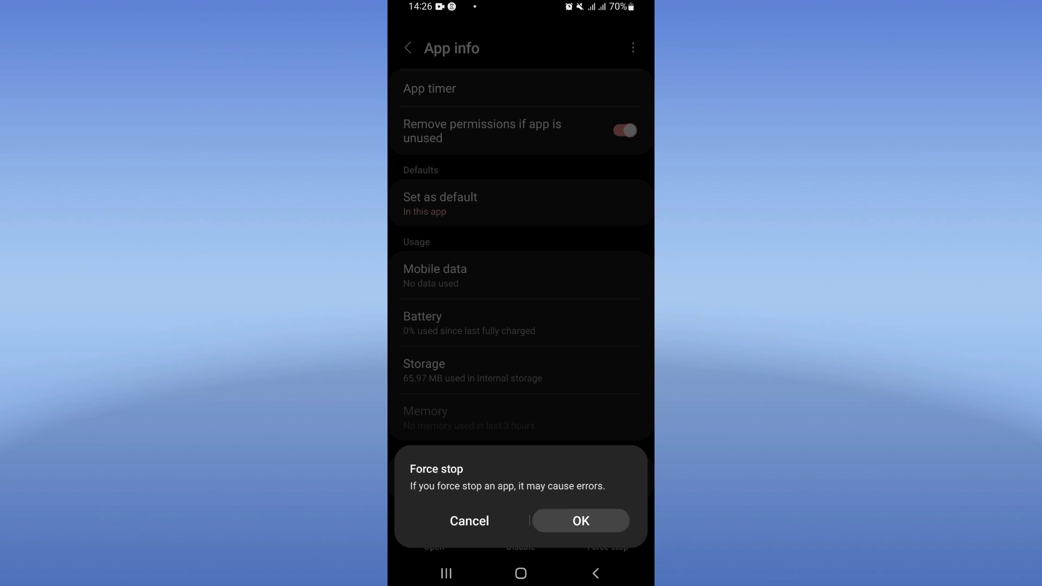
click(580, 521)
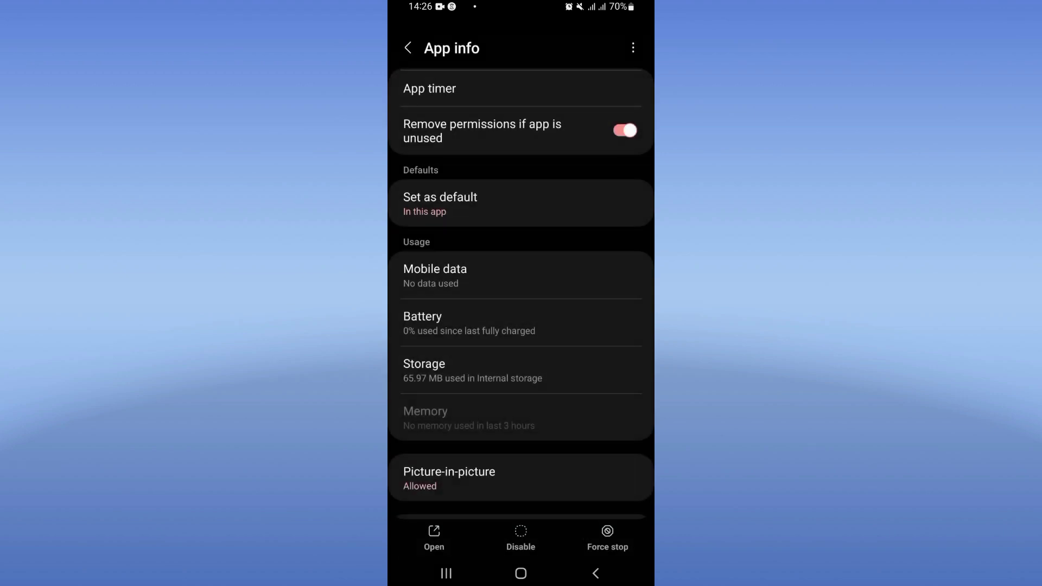
- Confirm Netflix's battery is Optimized, return home, and dismiss the power options
click(469, 322)
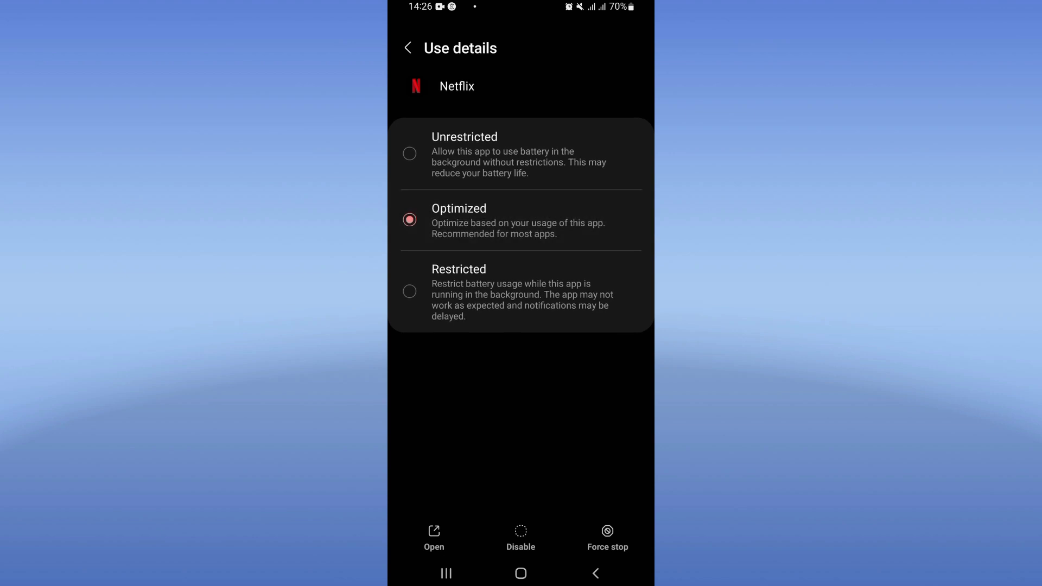
click(521, 574)
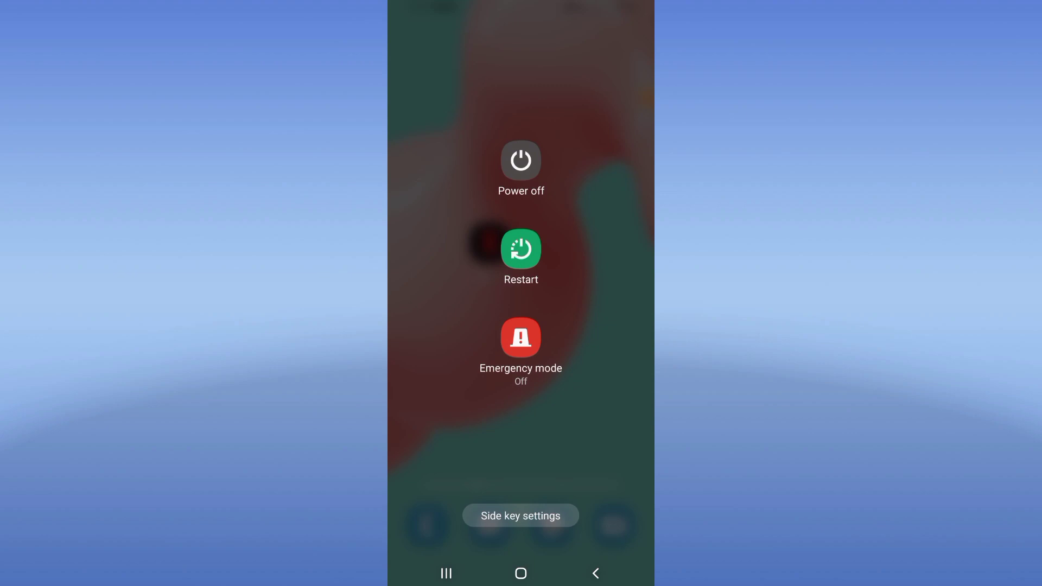
key(Escape)
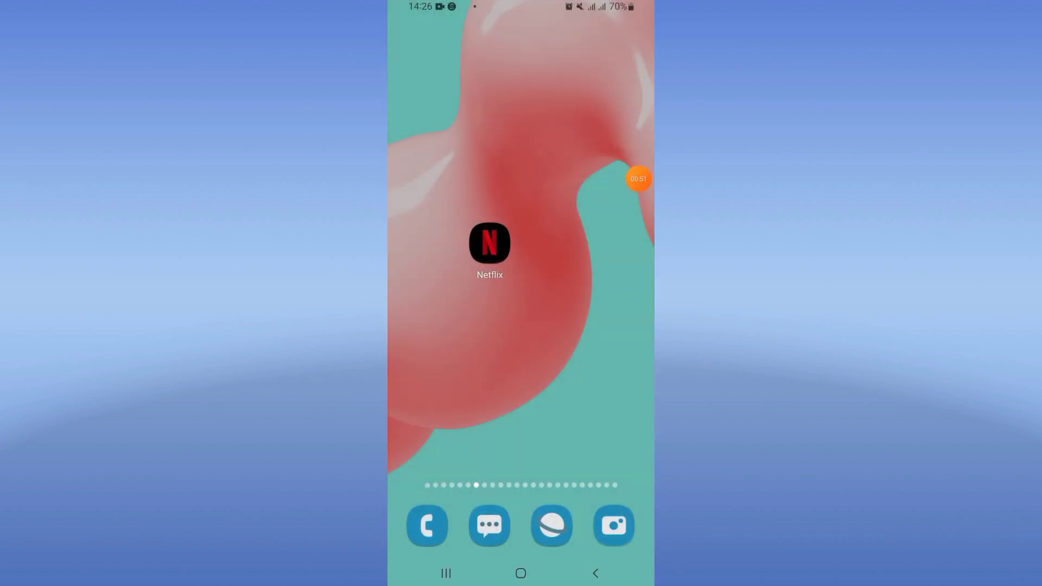
drag(639, 179, 639, 232)
click(639, 227)
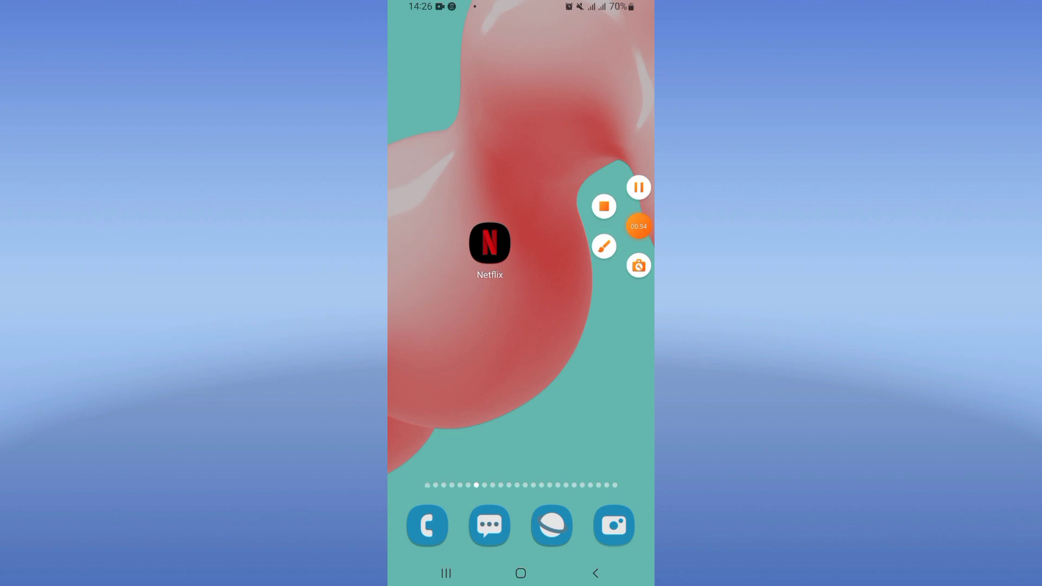